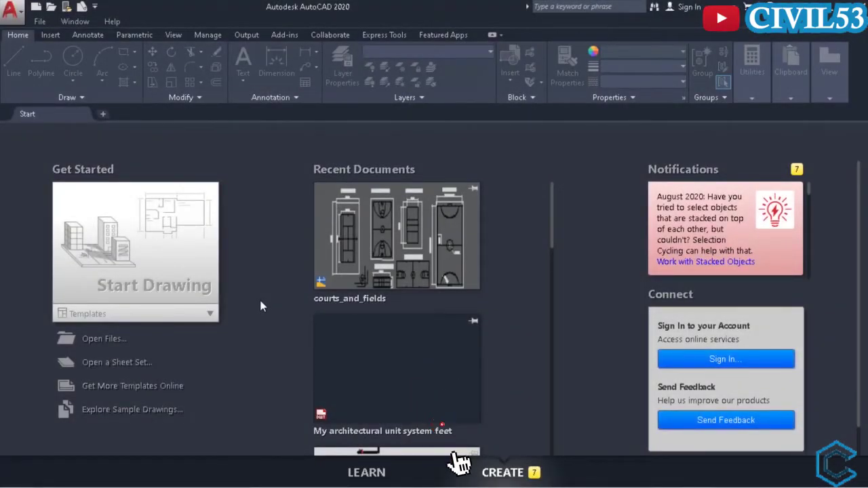
# Start a blank Drawing1 from the My architectural unit system feet.dwt template.
pyautogui.click(210, 314)
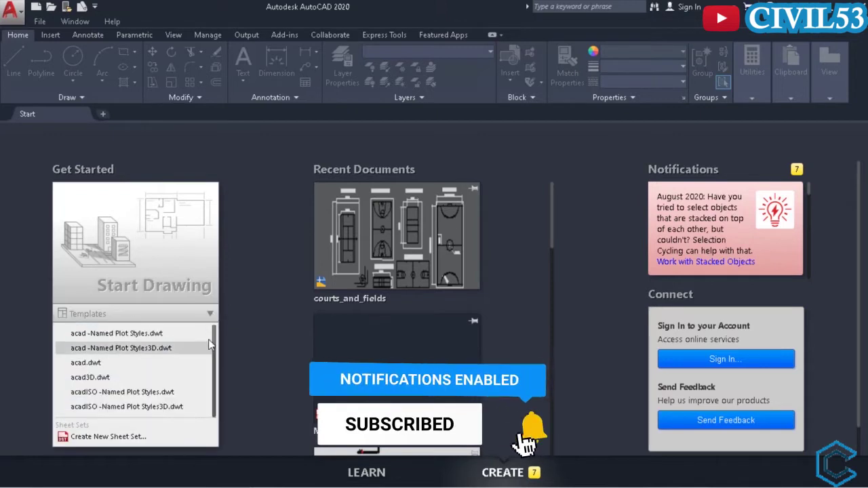
pyautogui.scroll(-2, 213, 353)
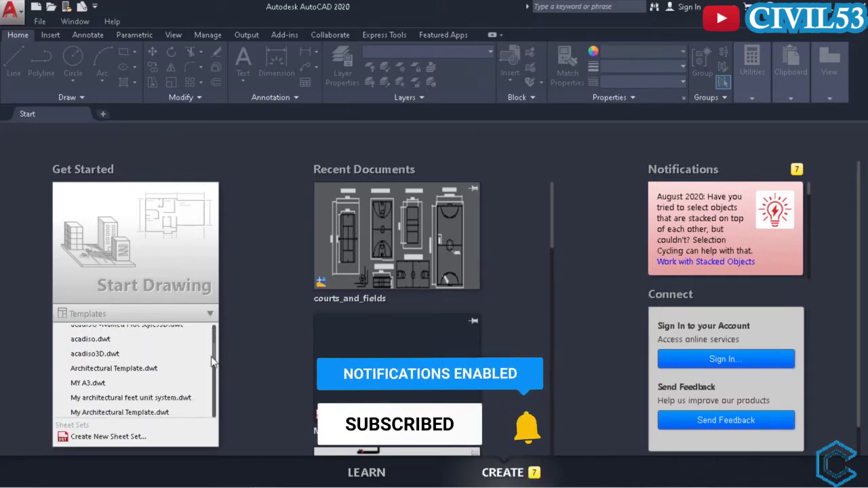
pyautogui.scroll(-2, 213, 362)
pyautogui.scroll(-2, 213, 367)
pyautogui.scroll(-1, 213, 371)
pyautogui.scroll(-2, 213, 375)
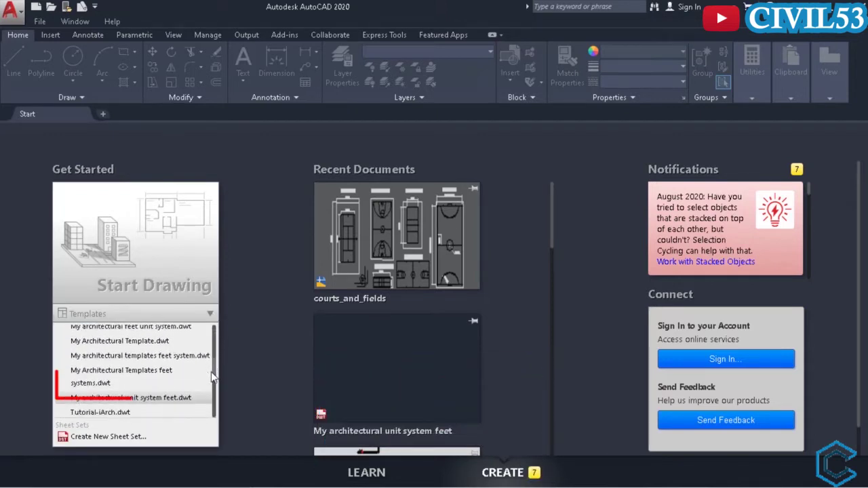
pyautogui.click(166, 391)
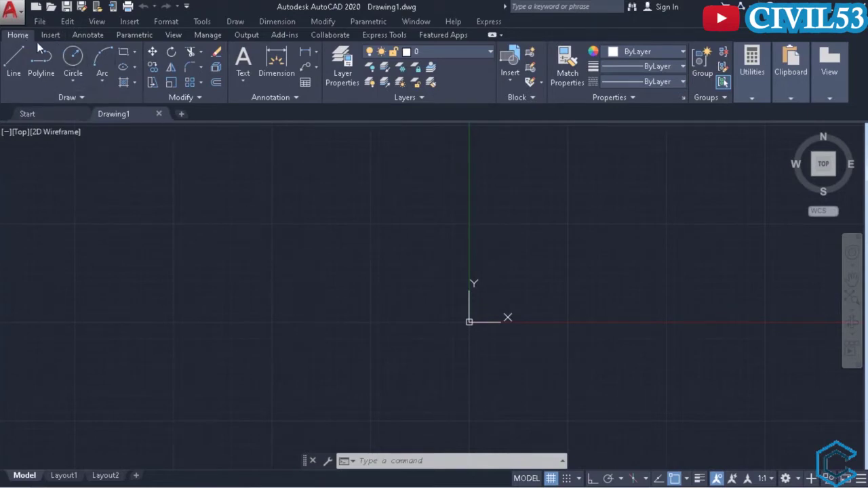
# In the Layer Properties Manager, create a layer named WALL coloured cyan.
pyautogui.click(350, 76)
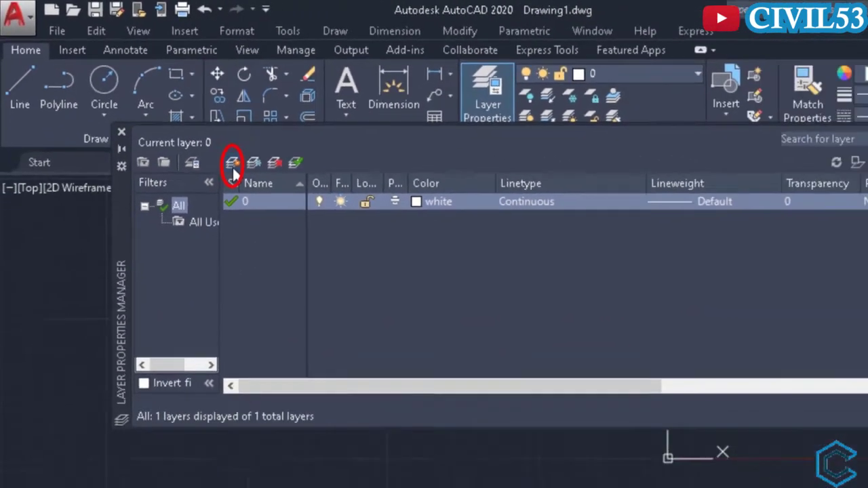
pyautogui.click(302, 213)
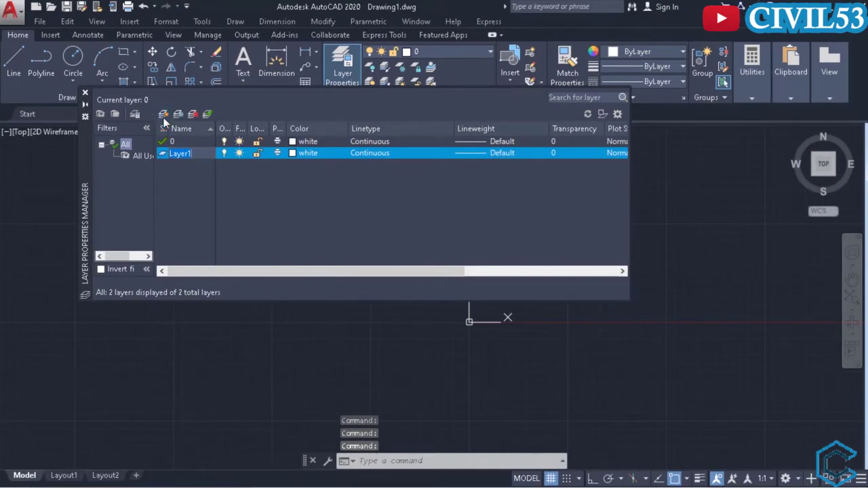
pyautogui.write('WALL')
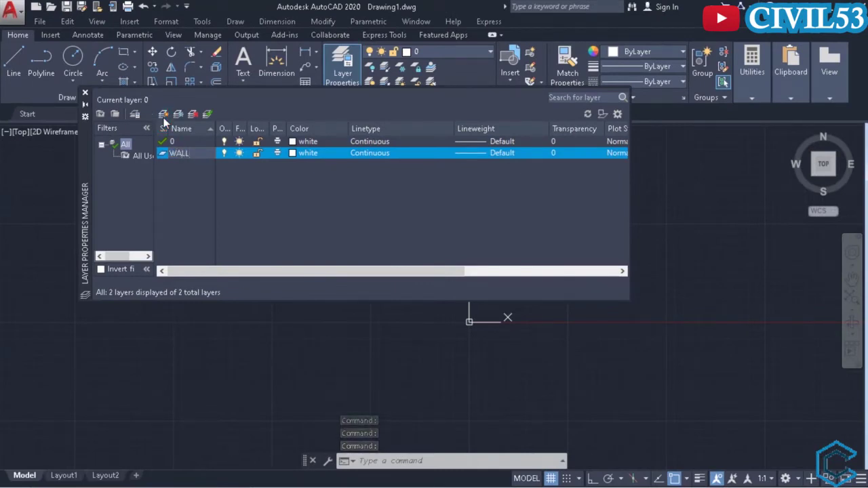
pyautogui.press('Return')
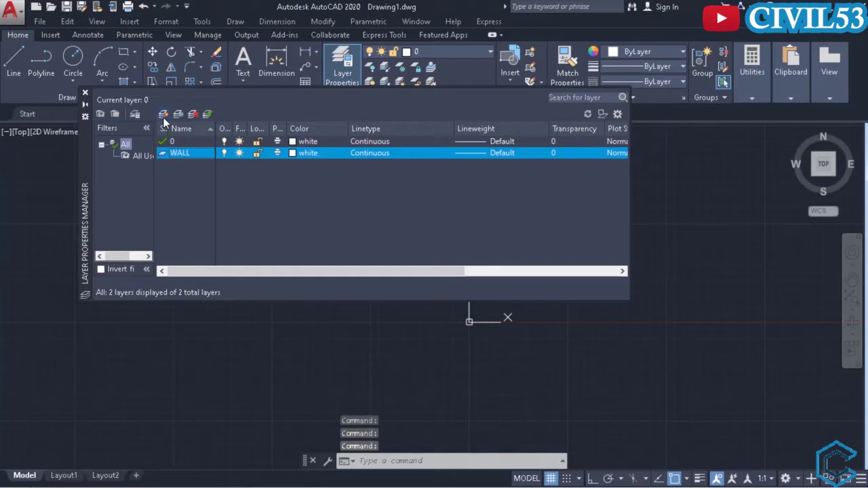
pyautogui.click(292, 153)
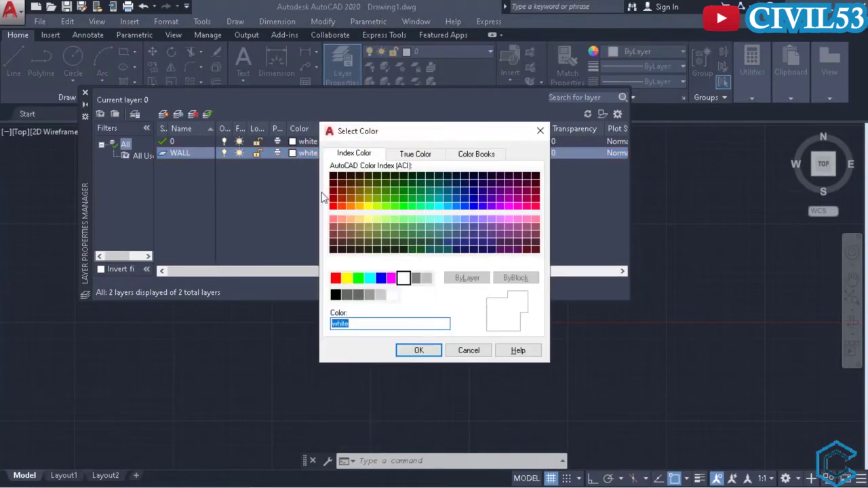
pyautogui.click(370, 278)
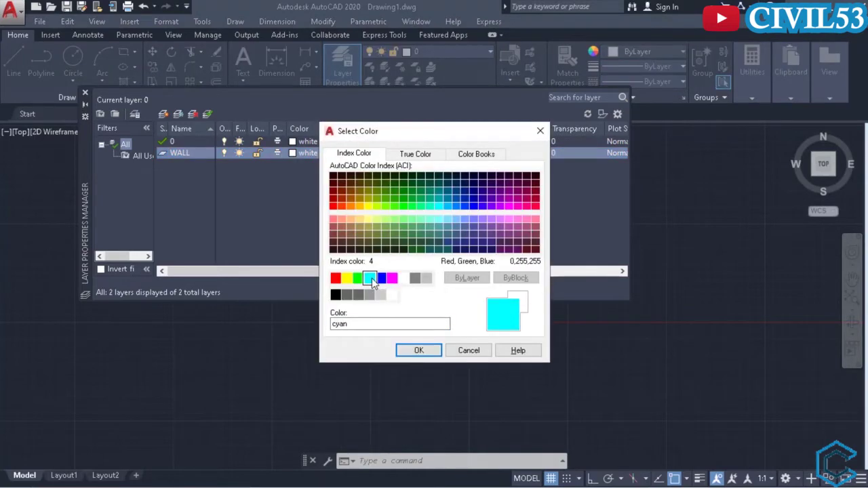
pyautogui.click(418, 350)
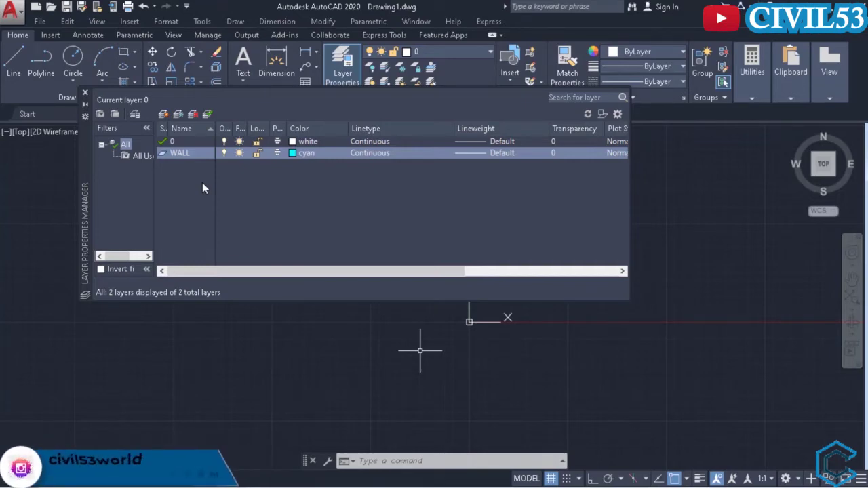
# Create a GRID layer with grey index colour 9.
pyautogui.click(164, 115)
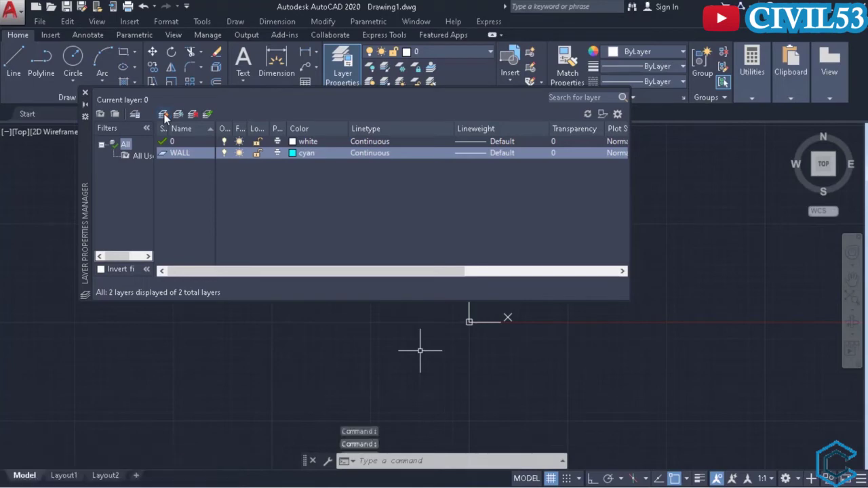
pyautogui.write('G')
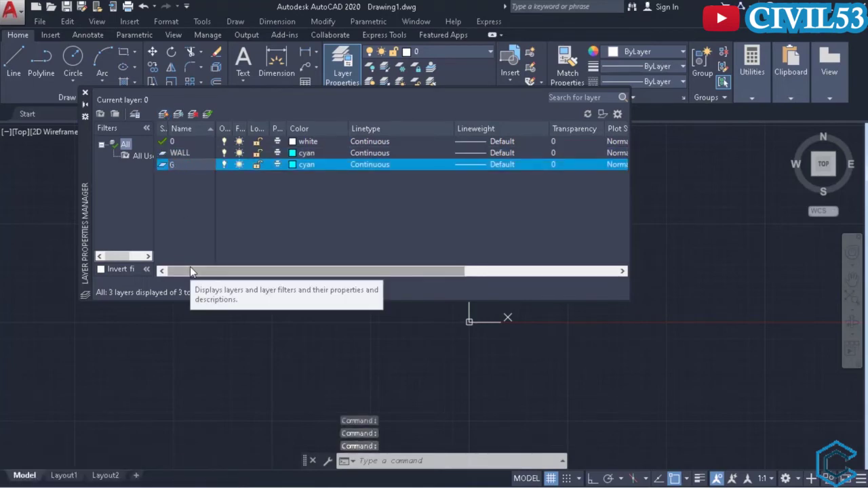
pyautogui.write('RID')
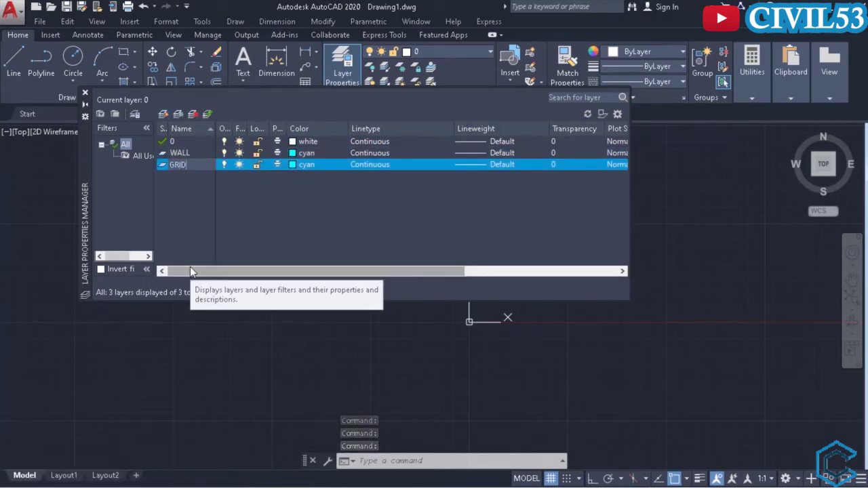
pyautogui.press('Return')
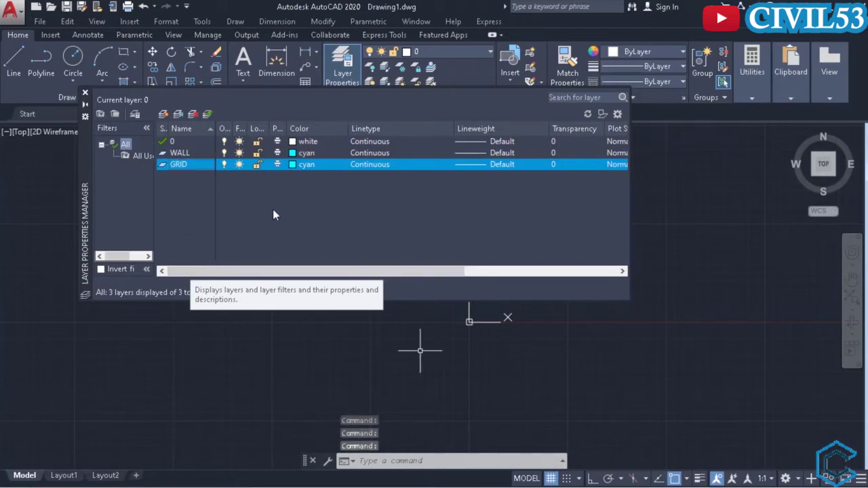
pyautogui.click(294, 170)
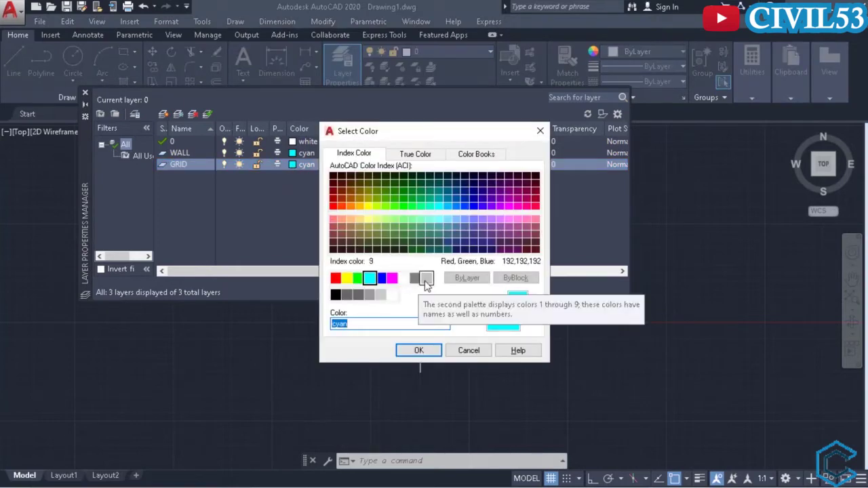
pyautogui.click(426, 278)
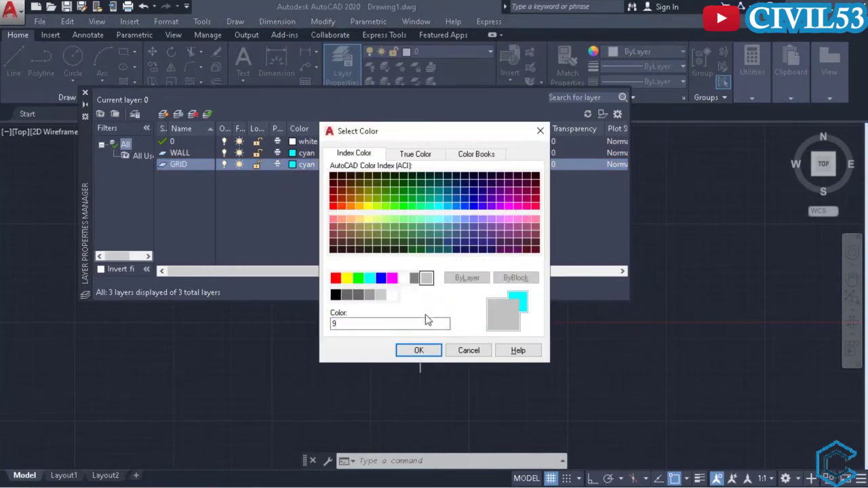
pyautogui.click(429, 351)
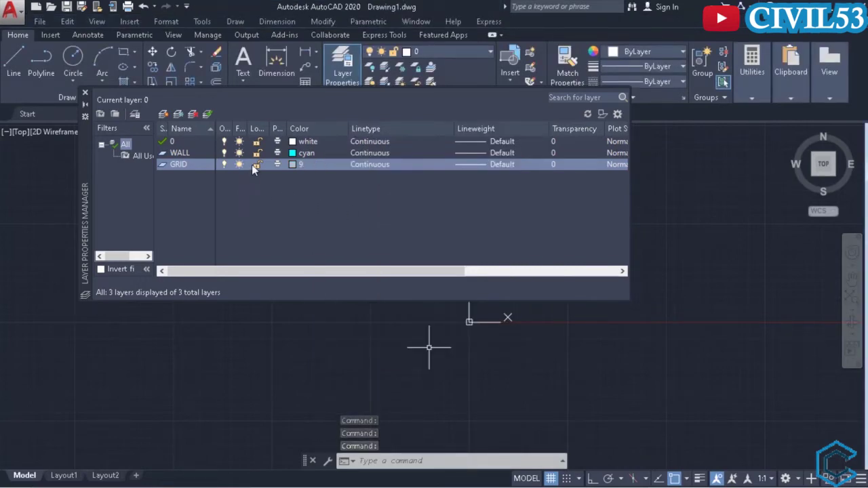
# Load the DASHED linetype and assign it to the GRID layer.
pyautogui.click(370, 165)
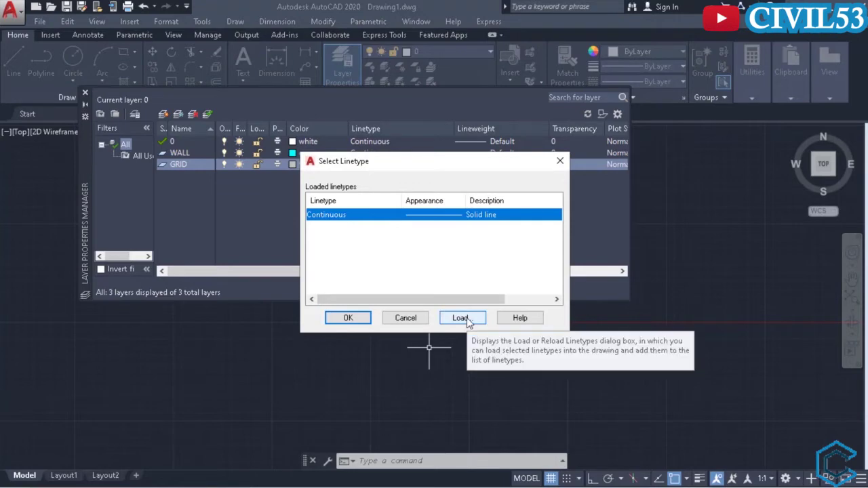
pyautogui.click(466, 319)
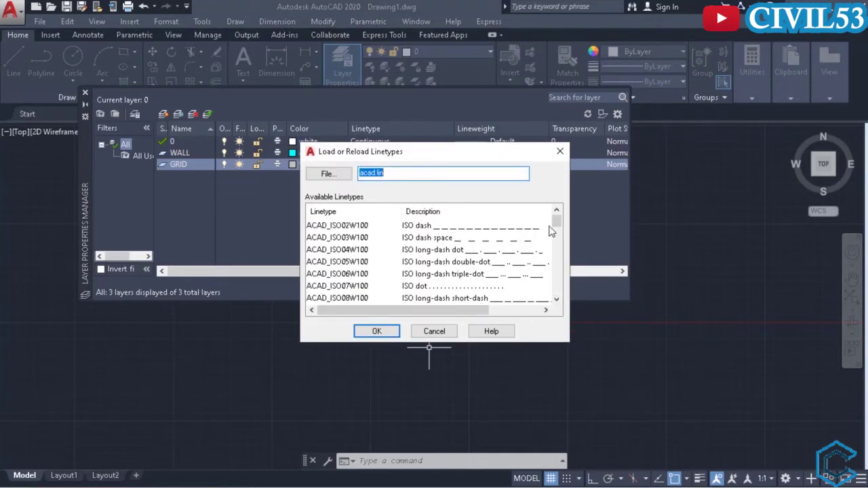
pyautogui.moveTo(558, 225); pyautogui.dragTo(557, 259)
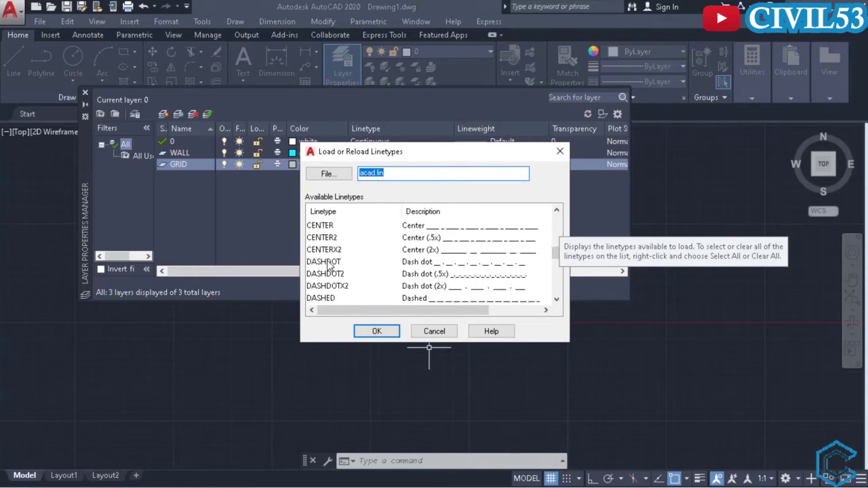
pyautogui.click(320, 300)
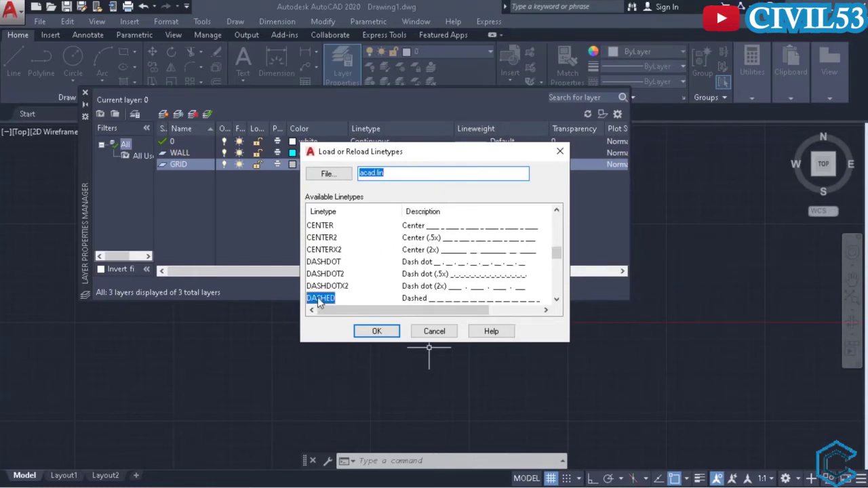
pyautogui.click(376, 331)
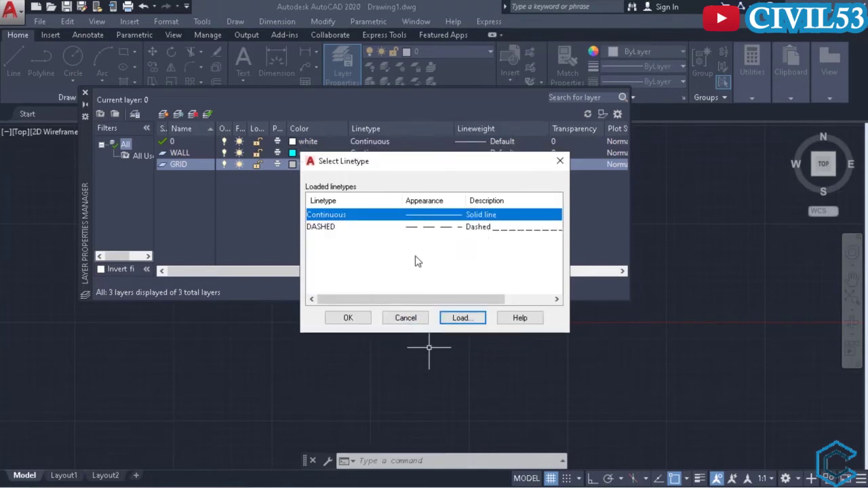
pyautogui.click(330, 231)
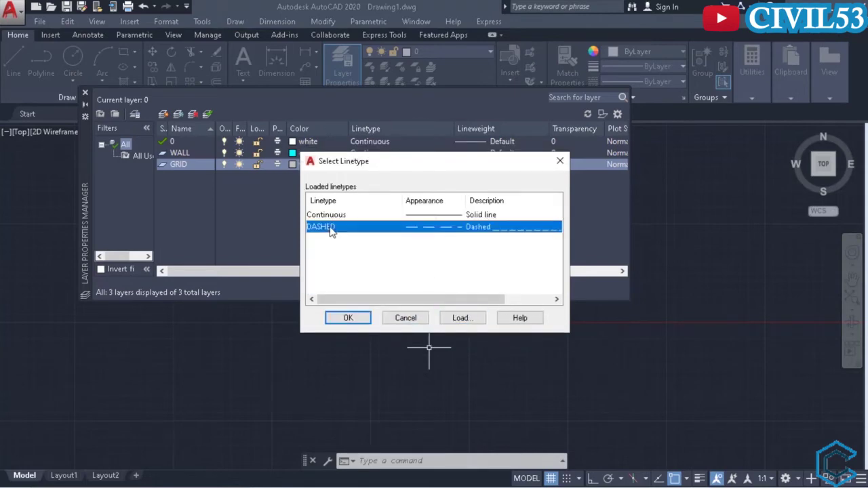
pyautogui.click(359, 322)
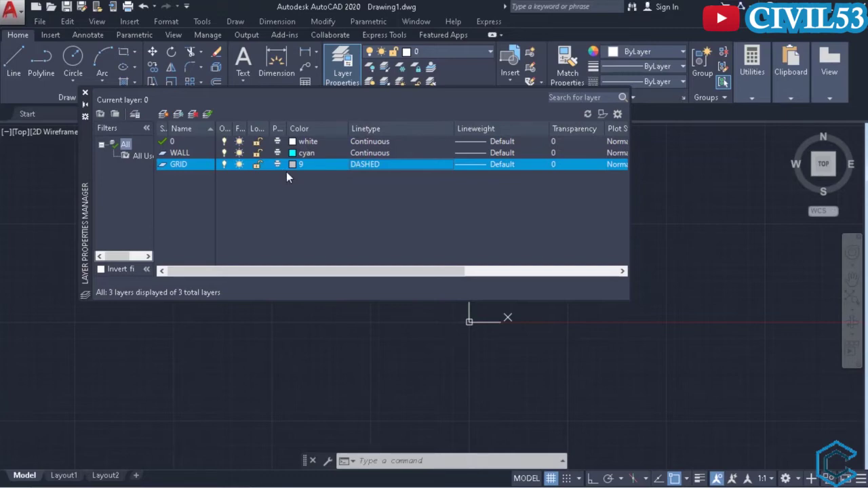
# Add a new layer named FURNITURE and commit its name.
pyautogui.click(164, 116)
pyautogui.write('FURNITURE')
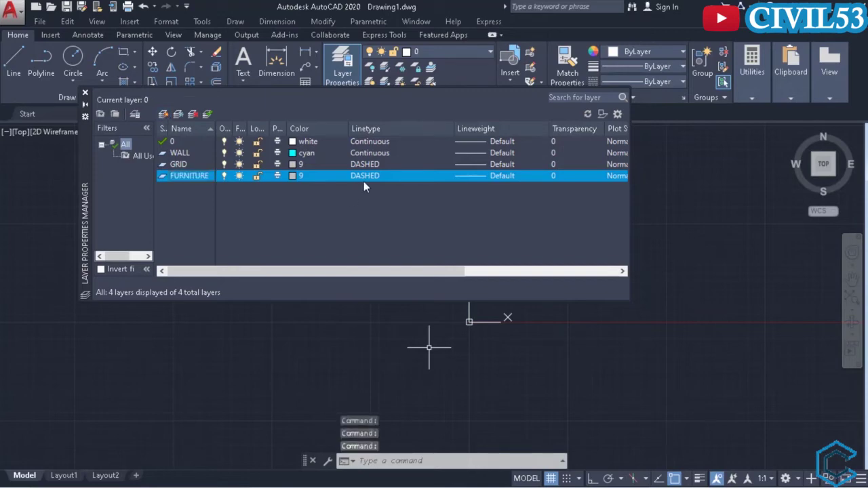
pyautogui.click(364, 177)
pyautogui.doubleClick(356, 217)
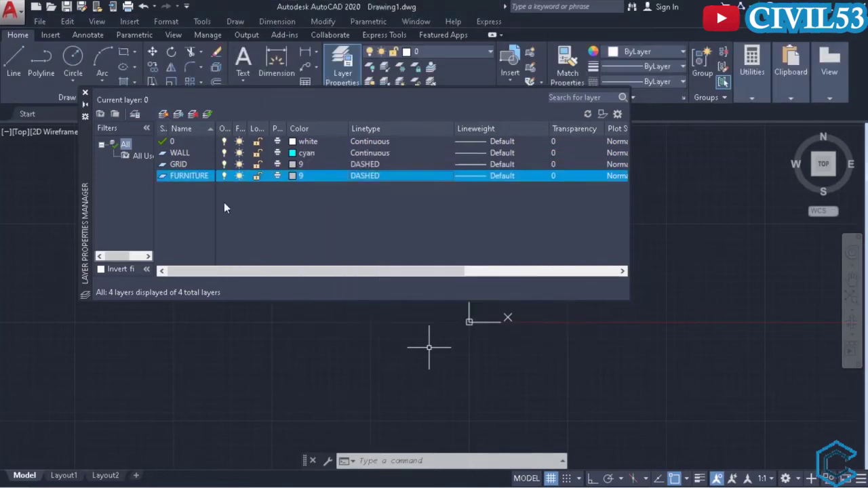
pyautogui.click(362, 177)
pyautogui.click(349, 318)
# Give FURNITURE colour 30 and add a yellow WINDOWS layer.
pyautogui.click(294, 175)
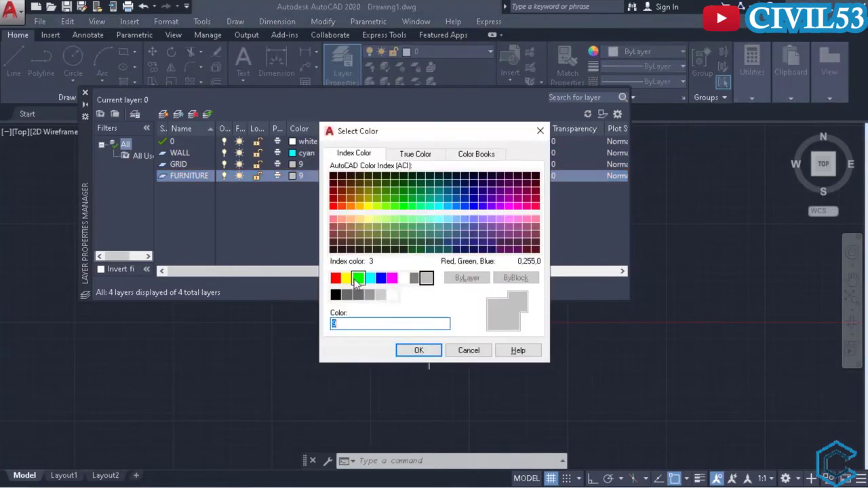
pyautogui.click(351, 205)
pyautogui.click(419, 350)
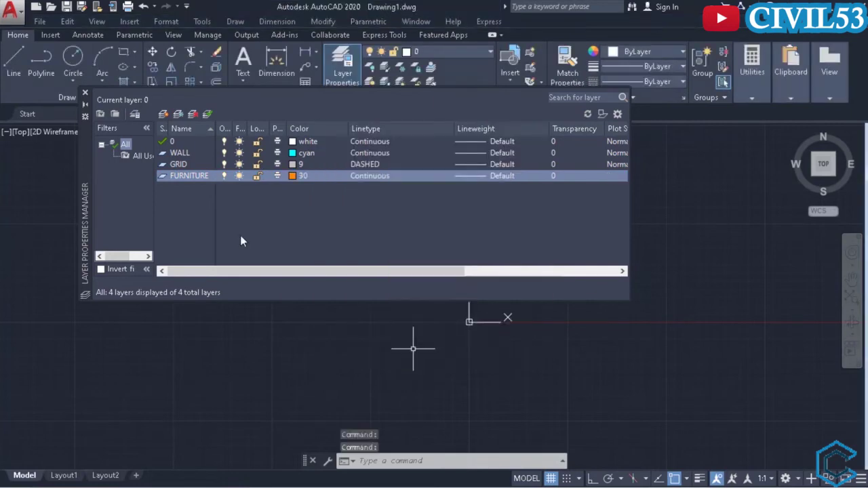
pyautogui.click(162, 114)
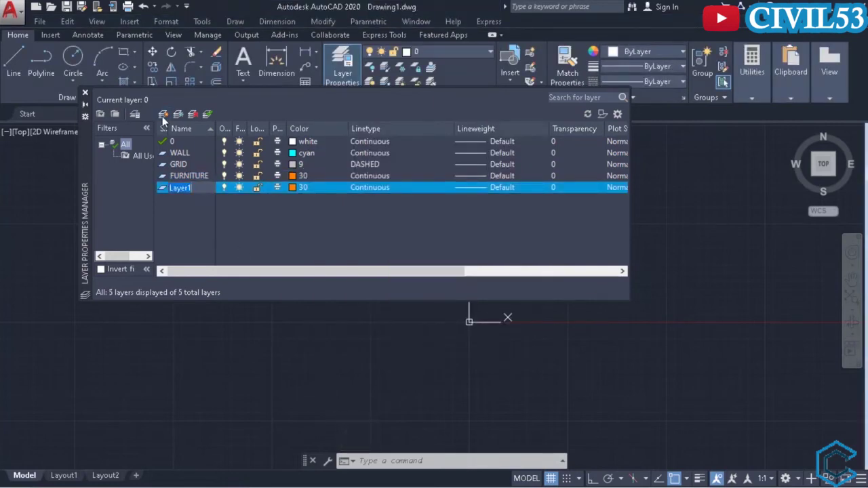
pyautogui.write('WINDOWS')
pyautogui.click(293, 187)
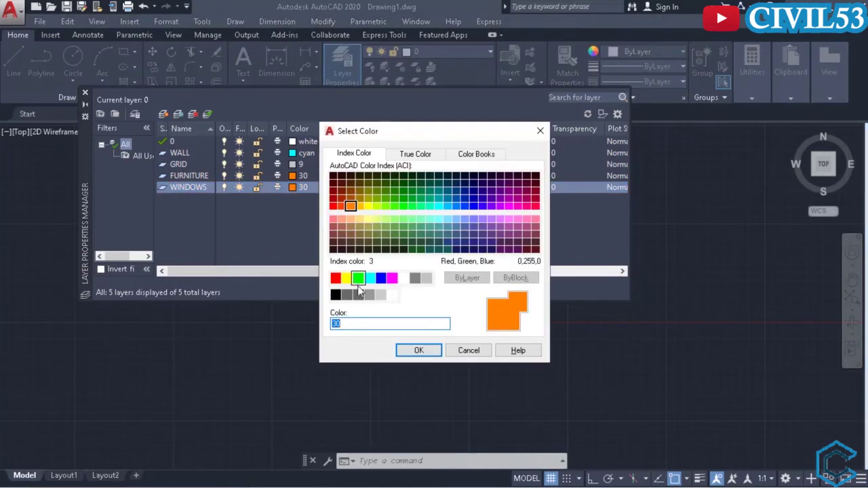
pyautogui.click(346, 278)
pyautogui.click(419, 350)
# Add a DOORS layer with colour 40.
pyautogui.click(163, 114)
pyautogui.write('DOORS')
pyautogui.press('Return')
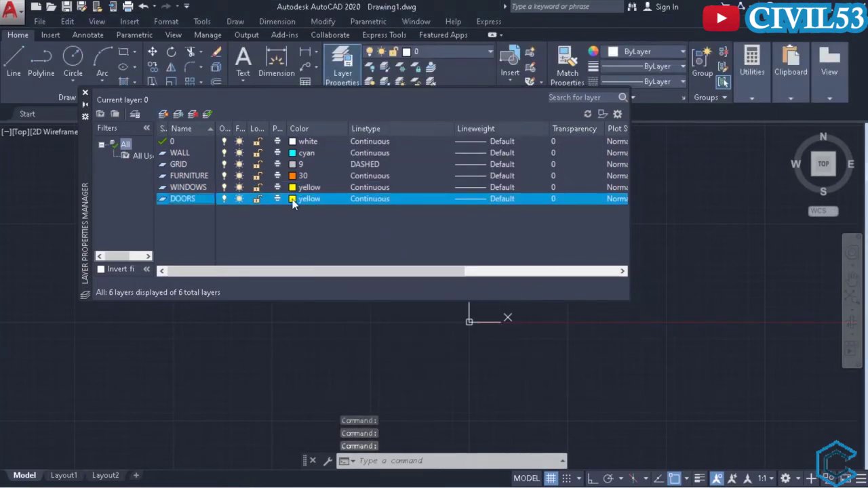
pyautogui.click(293, 199)
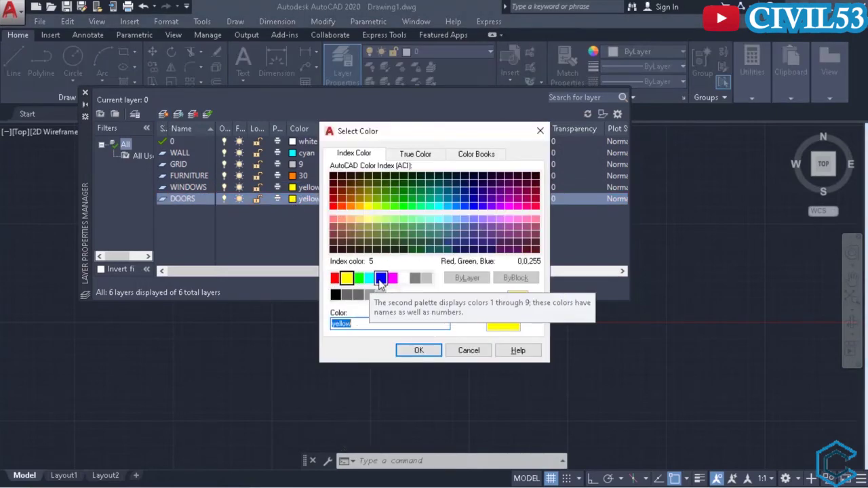
pyautogui.click(359, 206)
pyautogui.click(418, 350)
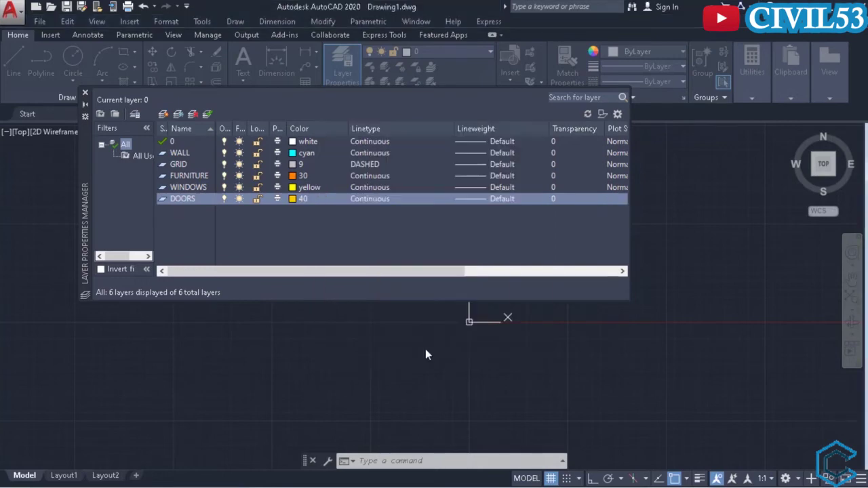
# Add a spare Layer1 and make it the current layer.
pyautogui.click(163, 114)
pyautogui.click(293, 210)
pyautogui.click(418, 350)
pyautogui.doubleClick(180, 210)
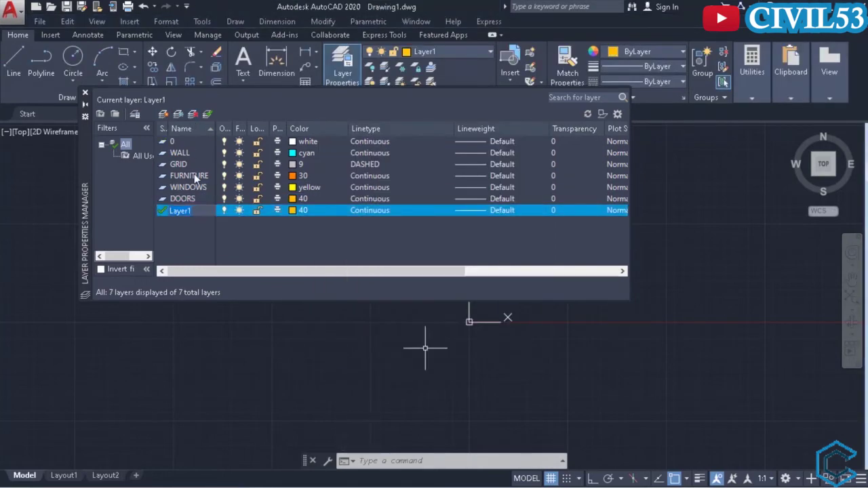
# Make DOORS the current layer and delete the spare Layer1.
pyautogui.doubleClick(181, 198)
pyautogui.click(180, 210)
pyautogui.press('Delete')
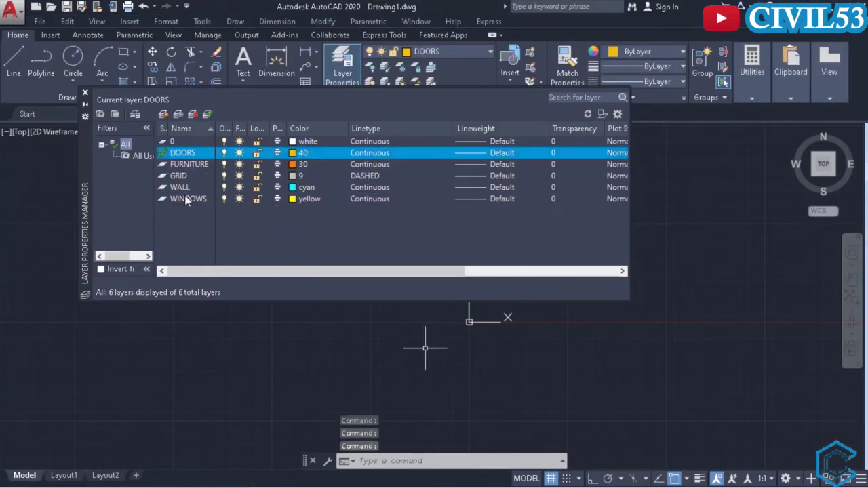
pyautogui.click(180, 198)
# Add a red COLUMNS layer and a white DIMENSIONS layer.
pyautogui.click(163, 114)
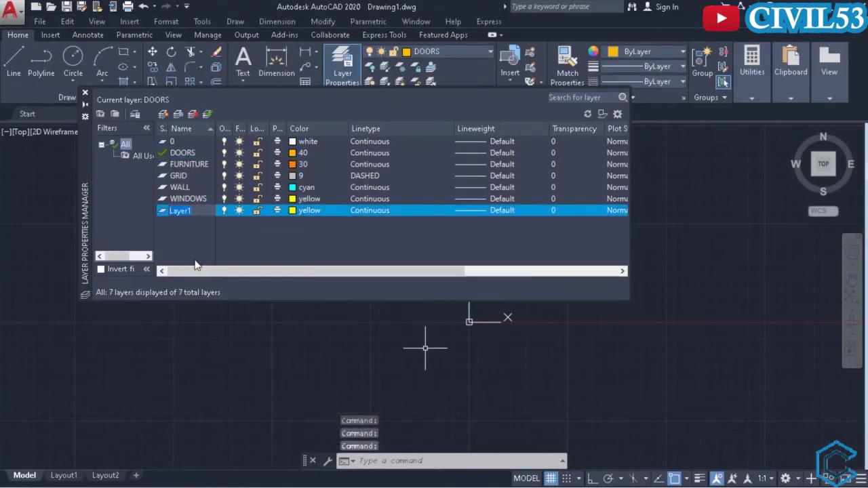
pyautogui.write('COLUMNS')
pyautogui.click(302, 210)
pyautogui.click(332, 277)
pyautogui.click(414, 351)
pyautogui.click(163, 114)
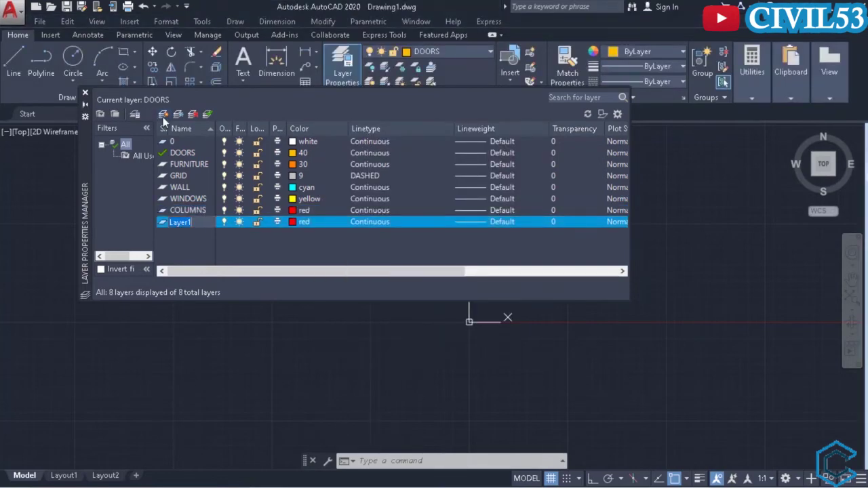
pyautogui.write('DIMENSIONS')
pyautogui.click(292, 220)
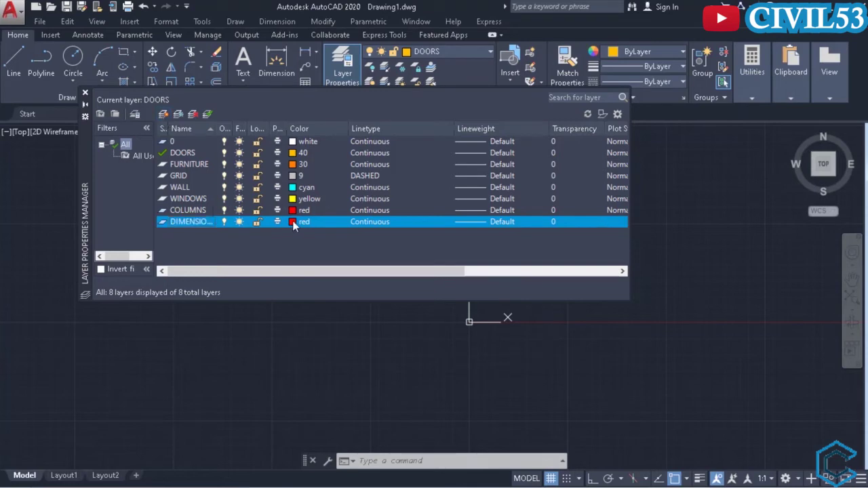
pyautogui.click(292, 222)
pyautogui.click(398, 277)
pyautogui.click(414, 350)
# Add a magenta SLABS layer and a green BEAMS layer.
pyautogui.click(163, 114)
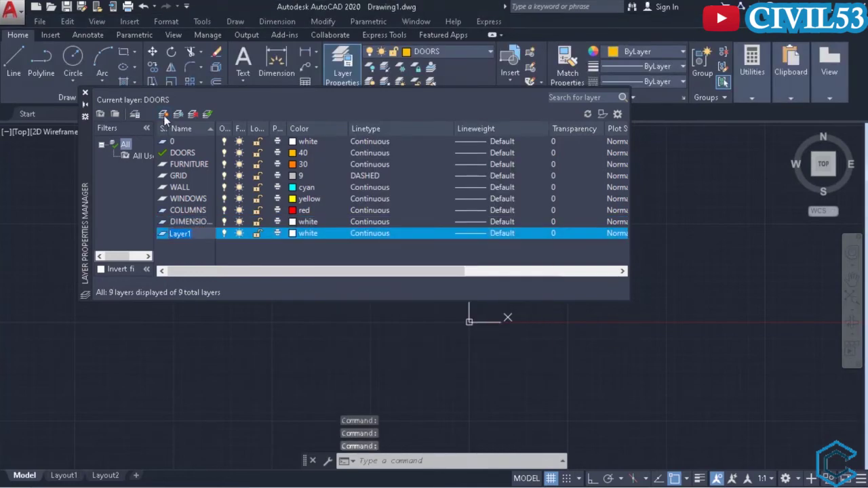
pyautogui.write('SLABS')
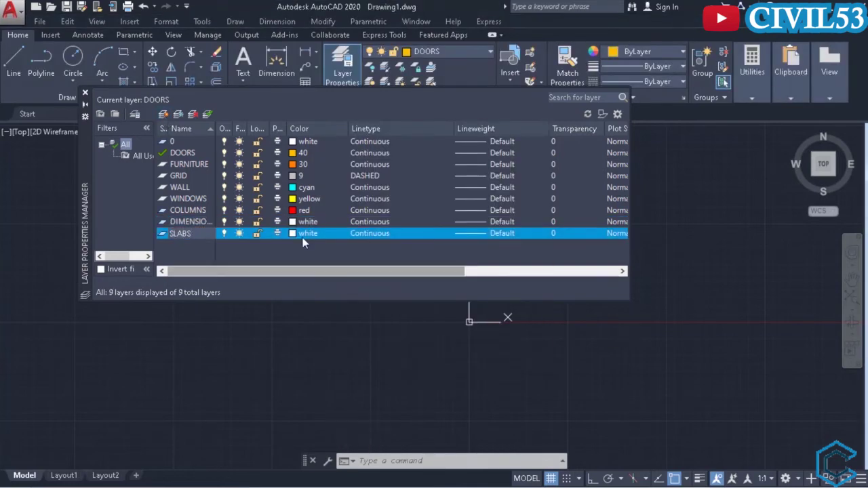
pyautogui.click(292, 233)
pyautogui.click(390, 277)
pyautogui.click(414, 351)
pyautogui.click(163, 114)
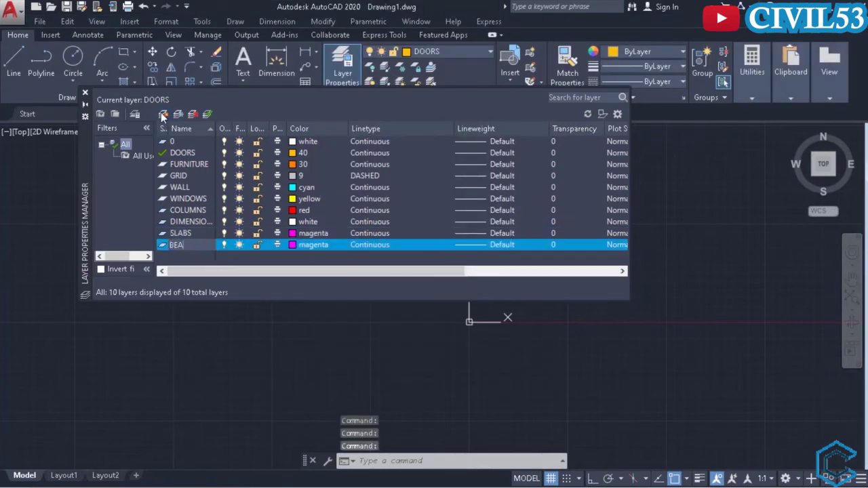
pyautogui.write('BEAMS')
pyautogui.click(292, 244)
pyautogui.click(346, 278)
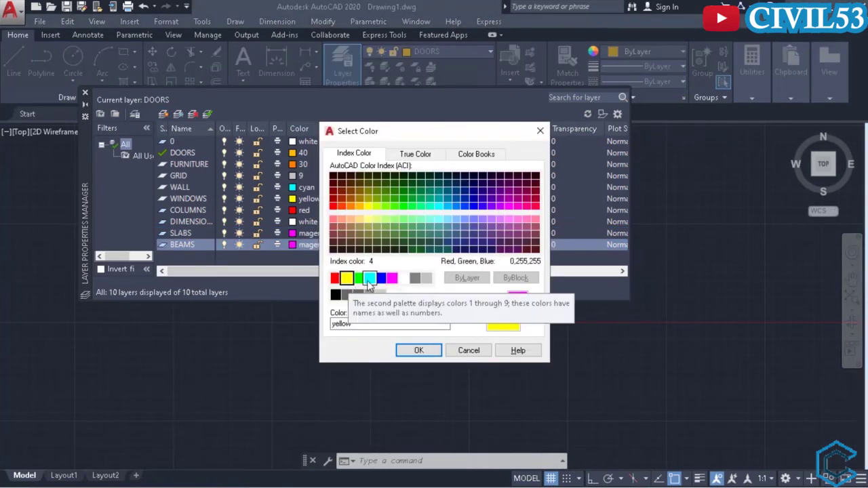
pyautogui.click(359, 277)
pyautogui.click(415, 350)
pyautogui.click(163, 116)
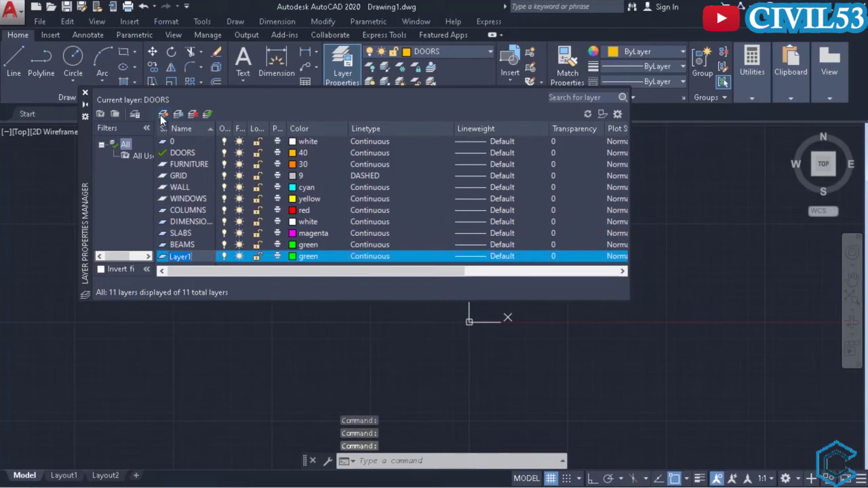
# Name the new layer STAIRS with white colour, then add TEXT and KITCHEN layers.
pyautogui.write('RS')
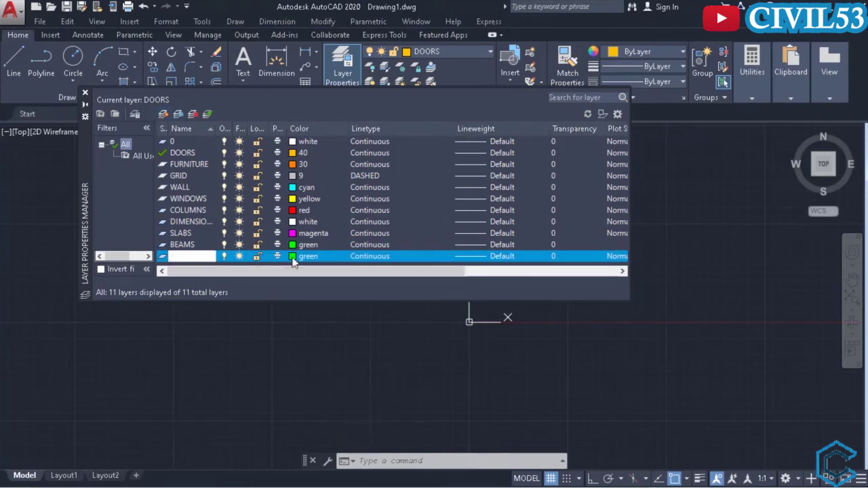
pyautogui.click(293, 256)
pyautogui.click(411, 278)
pyautogui.click(415, 350)
pyautogui.click(162, 114)
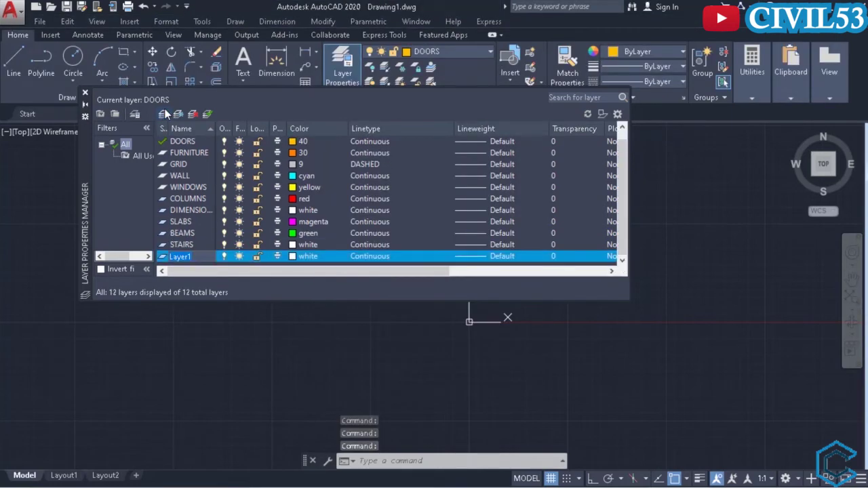
pyautogui.write('TEXT')
pyautogui.press('Return')
pyautogui.click(164, 115)
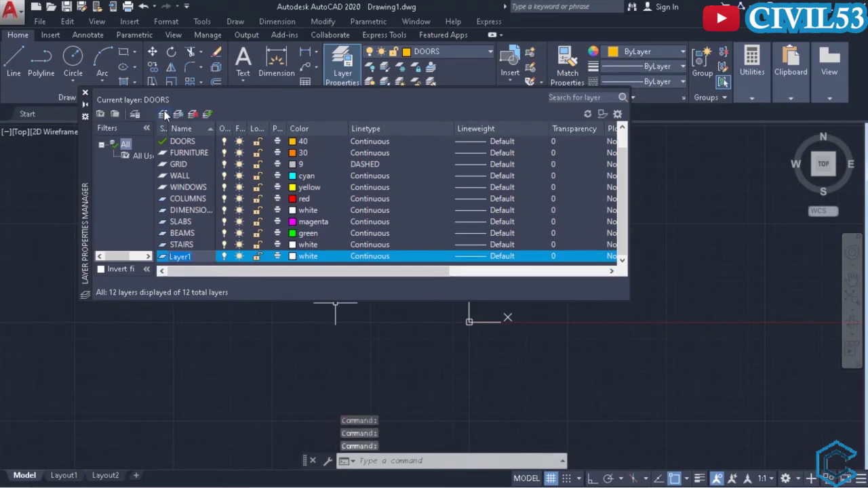
pyautogui.write('KITCHEN')
pyautogui.press('Return')
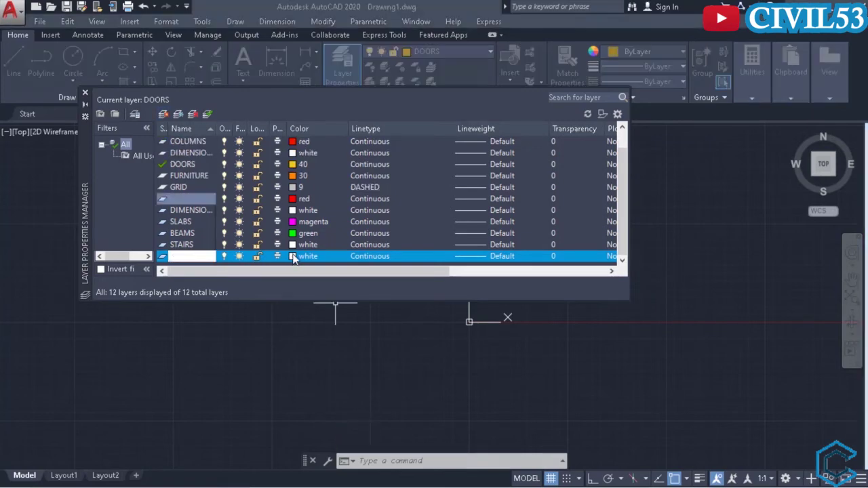
# Set the KITCHEN and WINDOWS layers to colour 70.
pyautogui.click(301, 255)
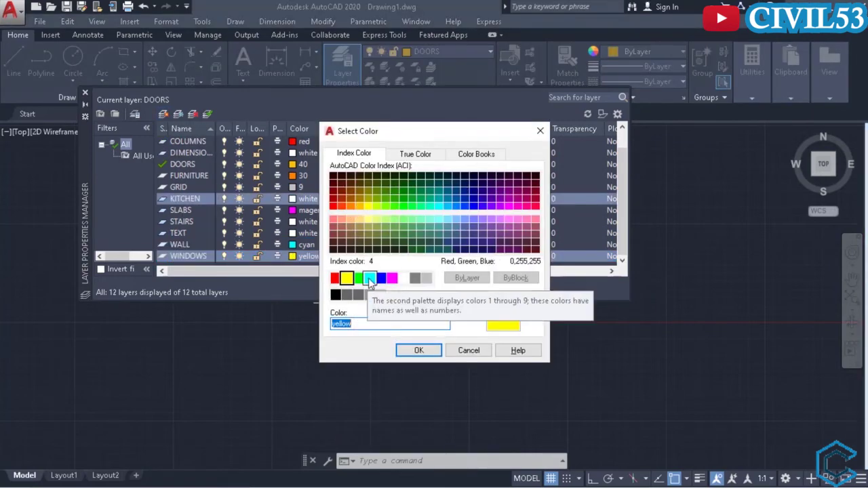
pyautogui.click(380, 277)
pyautogui.click(385, 205)
pyautogui.click(417, 351)
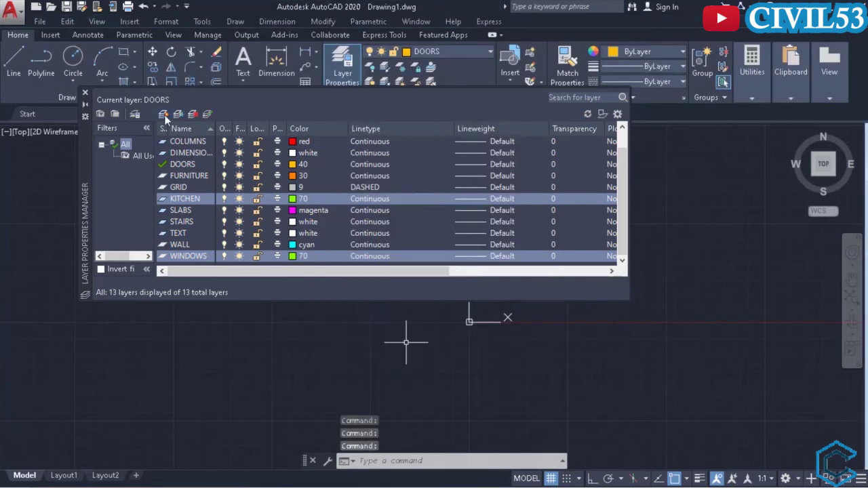
# Add a SANITARY layer and give it blue colour 150.
pyautogui.click(164, 115)
pyautogui.write('SANITARY')
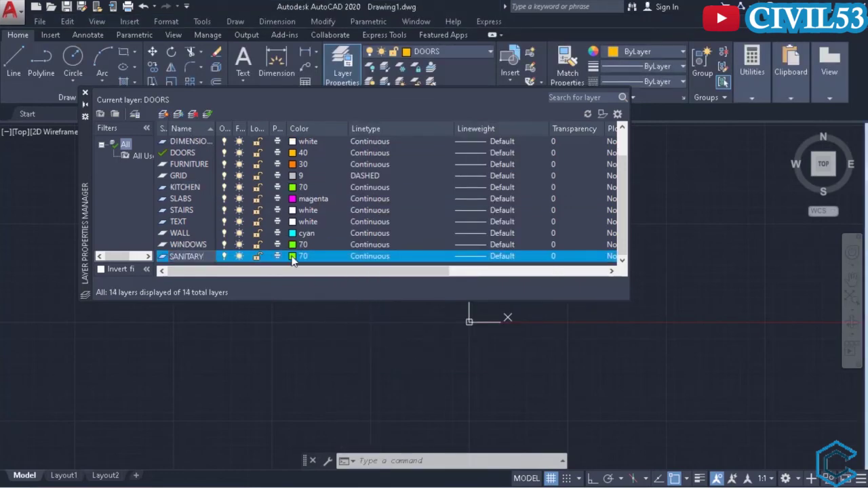
pyautogui.click(293, 257)
pyautogui.click(444, 211)
pyautogui.click(417, 351)
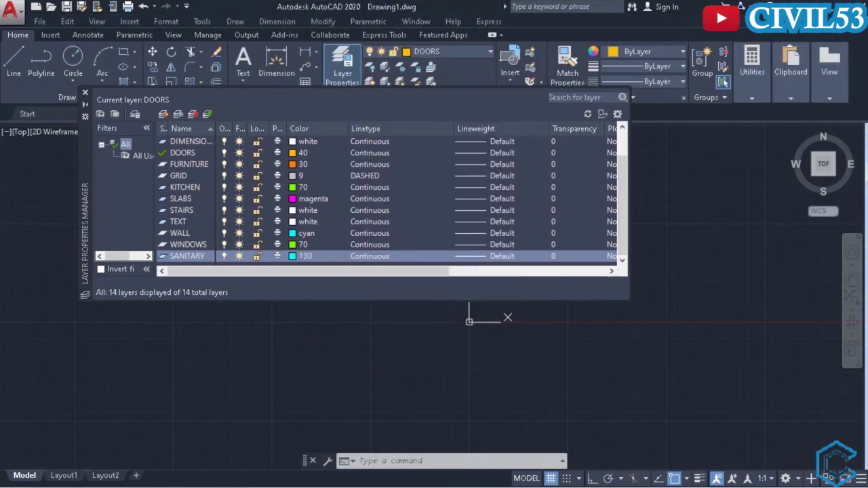
pyautogui.click(294, 258)
pyautogui.click(459, 206)
pyautogui.click(414, 350)
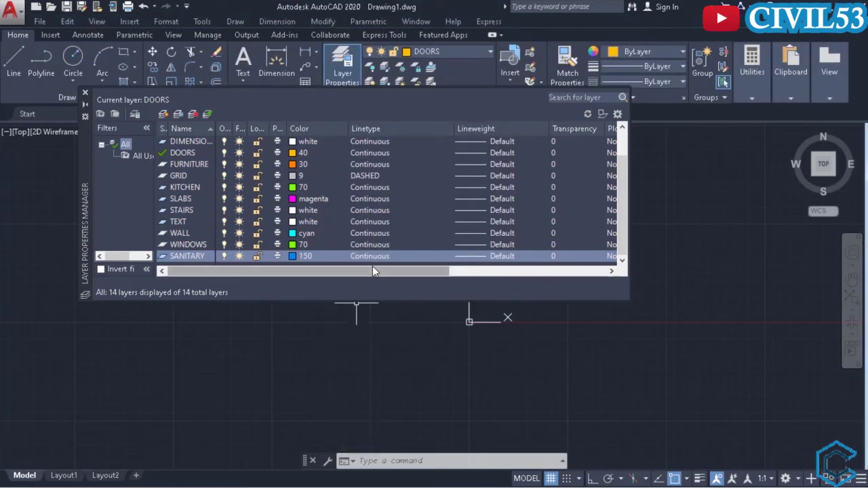
# Make layer 0 current and close the Layer Properties Manager.
pyautogui.scroll(1, 373, 266)
pyautogui.doubleClick(162, 142)
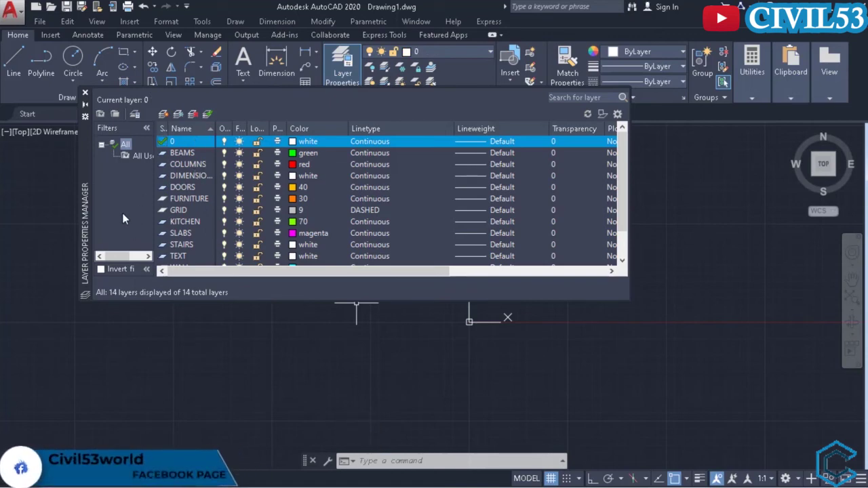
pyautogui.click(85, 92)
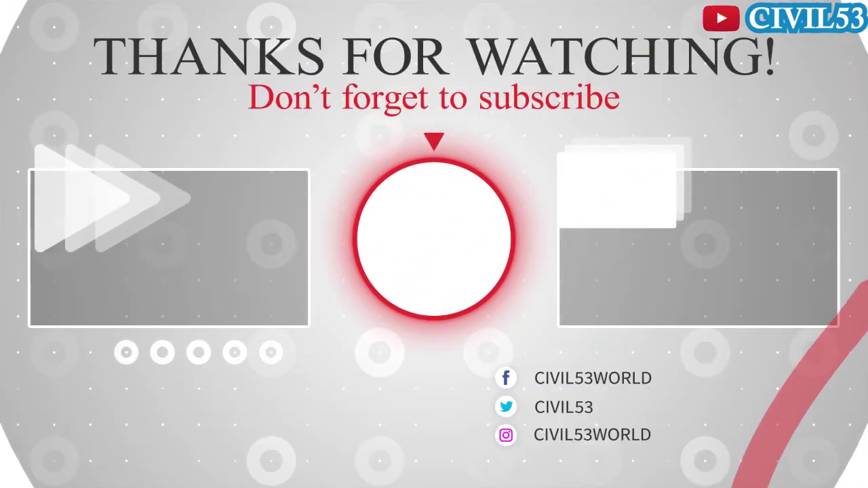